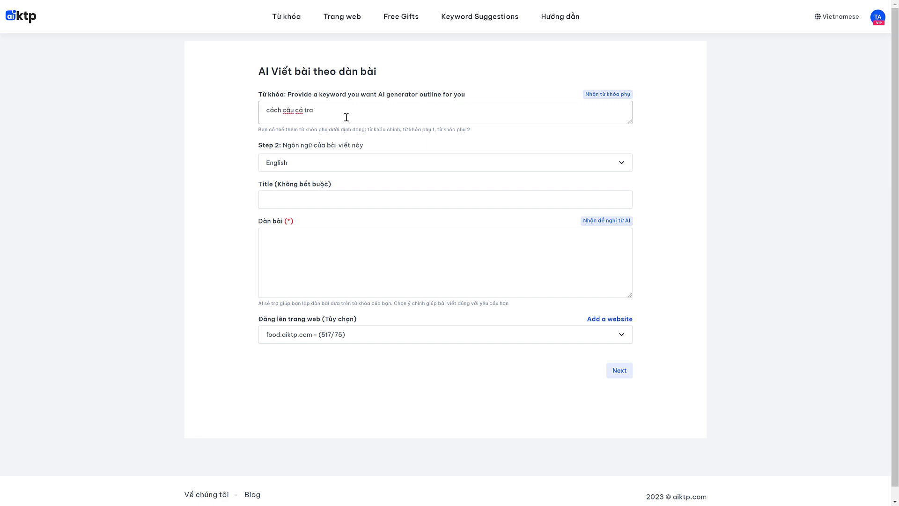
- Set the article language to Vietnamese and request AI outline suggestions for the keyword "cách câu cá tra"
left_click(304, 168)
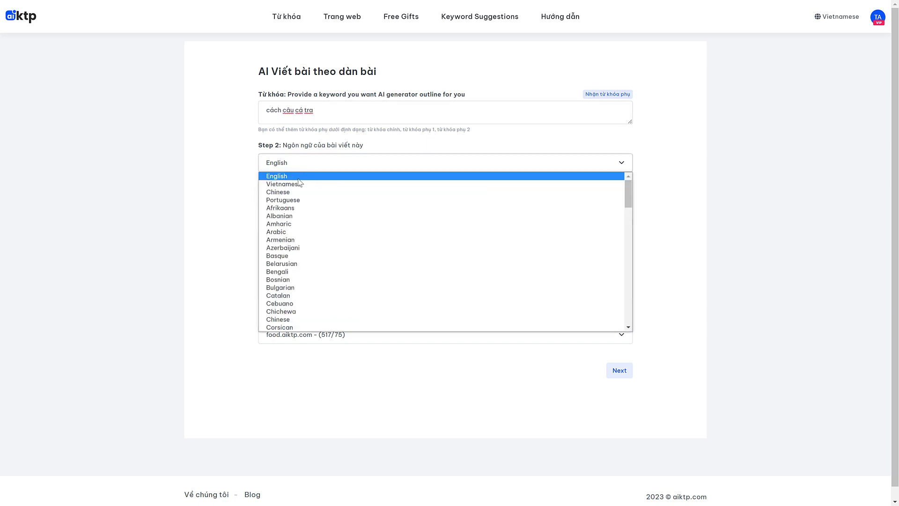
left_click(297, 185)
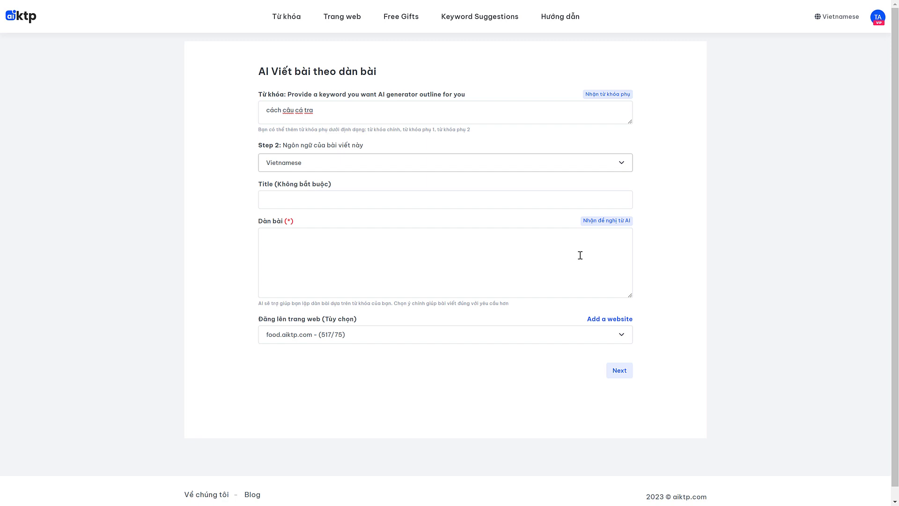
left_click(612, 223)
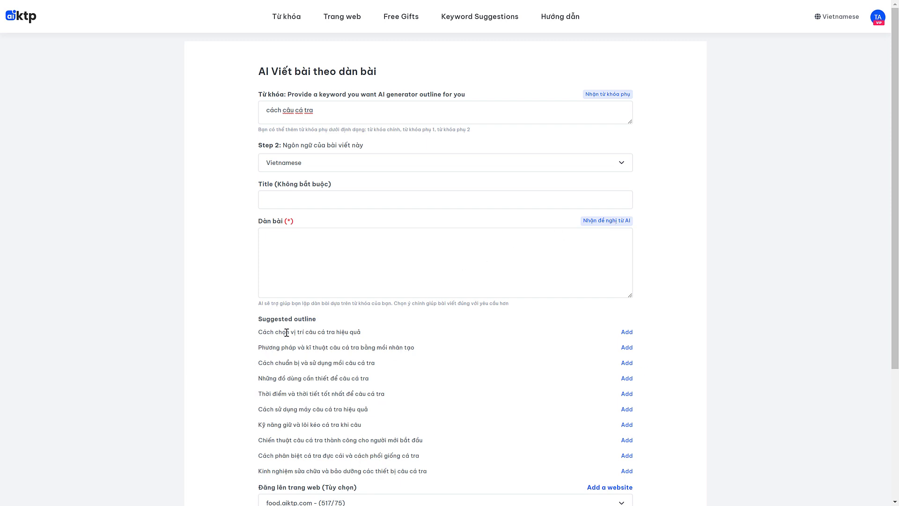
- Add the first seven suggested headings to the outline, from "Cách chọn vị trí câu cá tra hiệu quả" through "Kỹ năng giữ và lôi kéo cá tra khi câu"
left_click(326, 263)
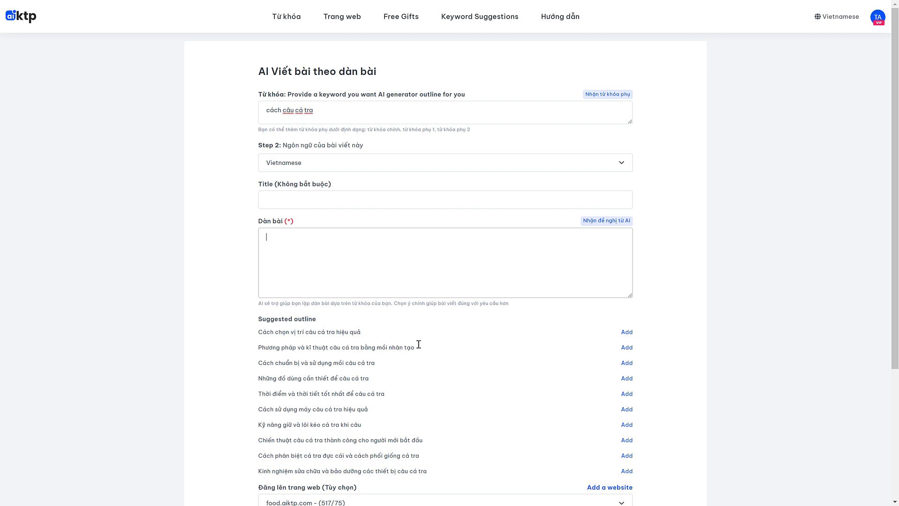
left_click(626, 331)
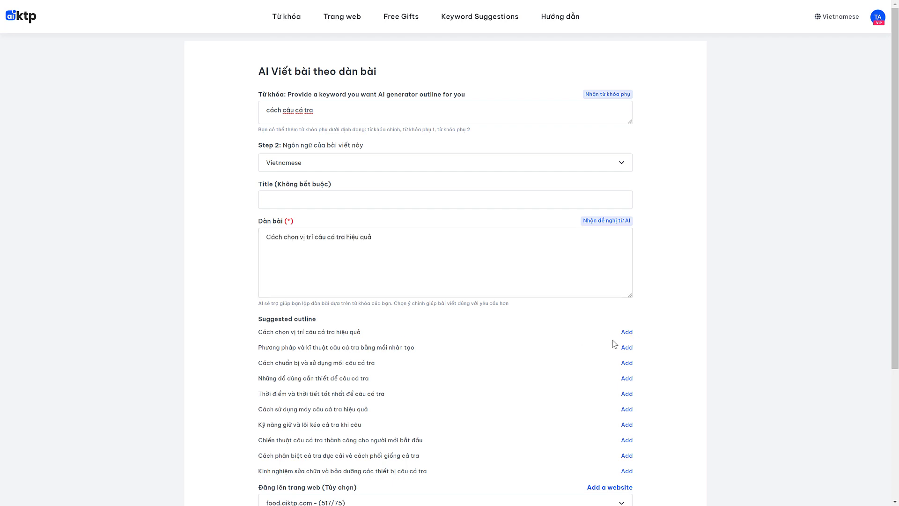
left_click(627, 347)
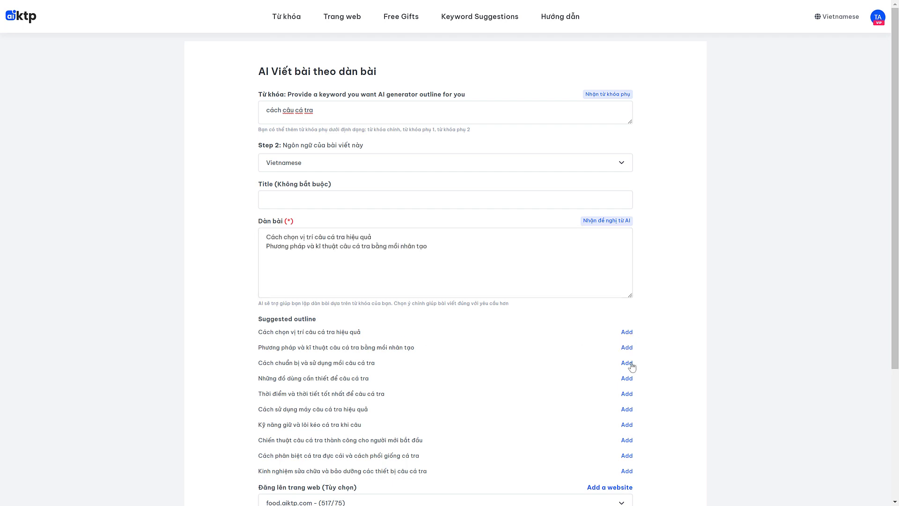
left_click(630, 363)
left_click(627, 379)
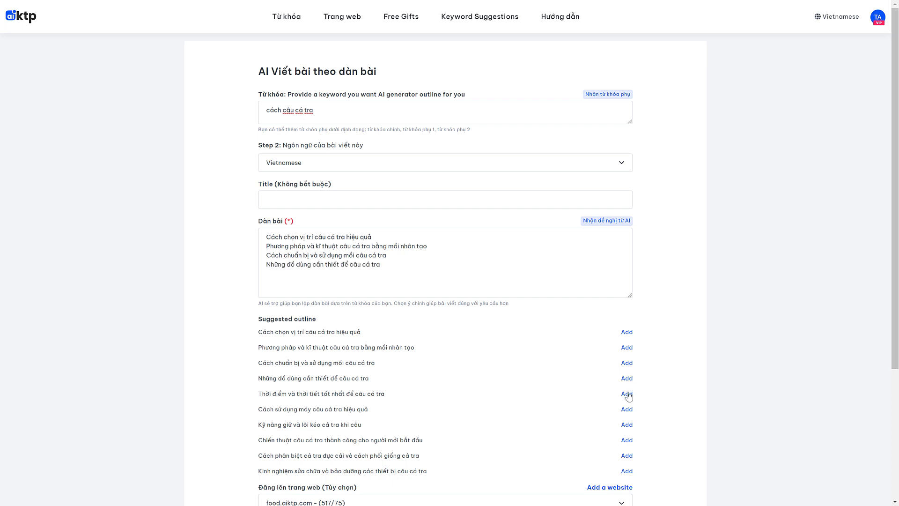
left_click(627, 394)
left_click(627, 410)
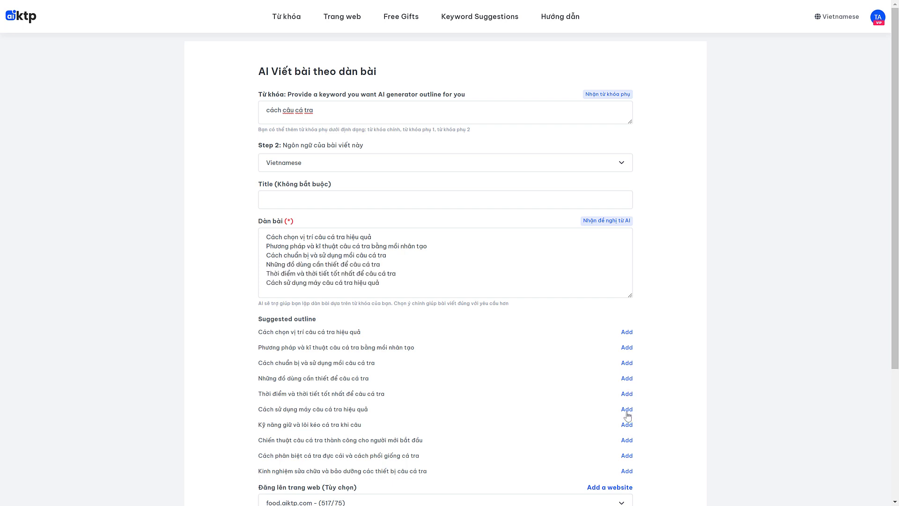
left_click(627, 426)
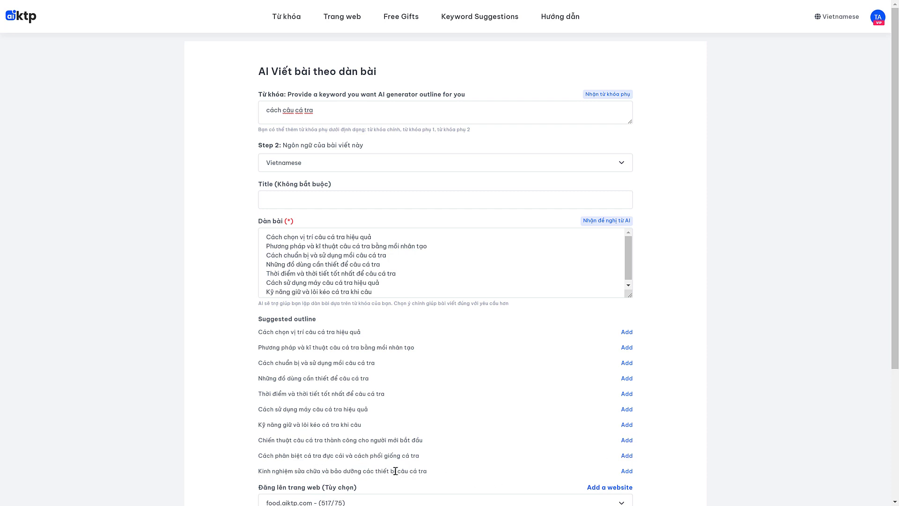
left_click_drag(294, 424, 350, 424)
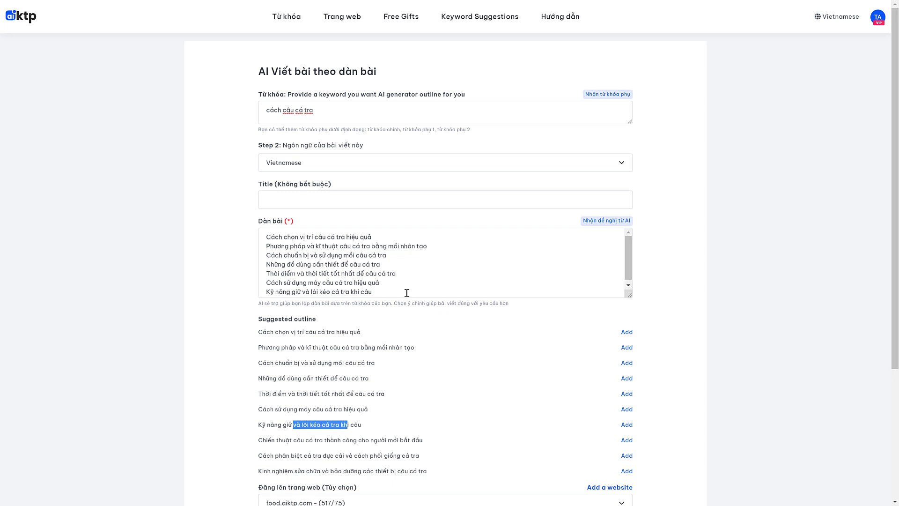
- Insert the heading "Cá tra là gì ?" as a new first line of the outline
left_click(412, 253)
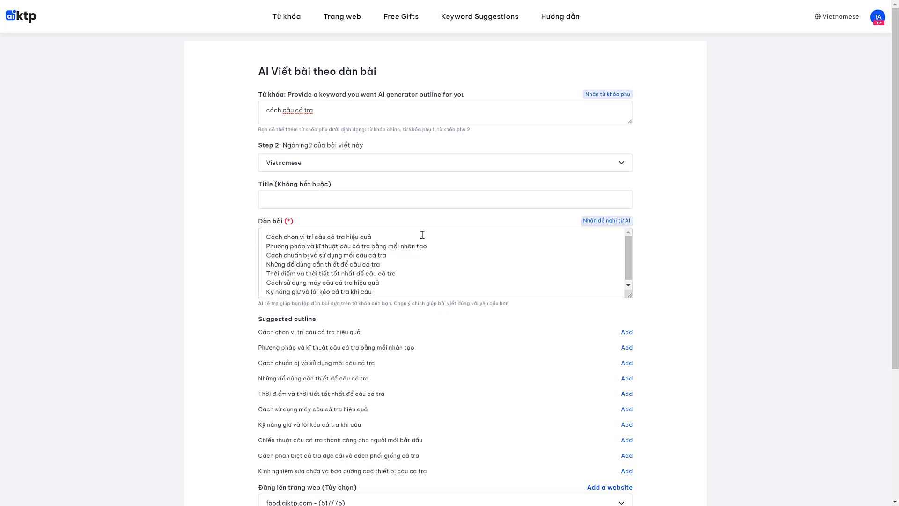
key("ctrl+Home")
key("Return")
type("Cá tra")
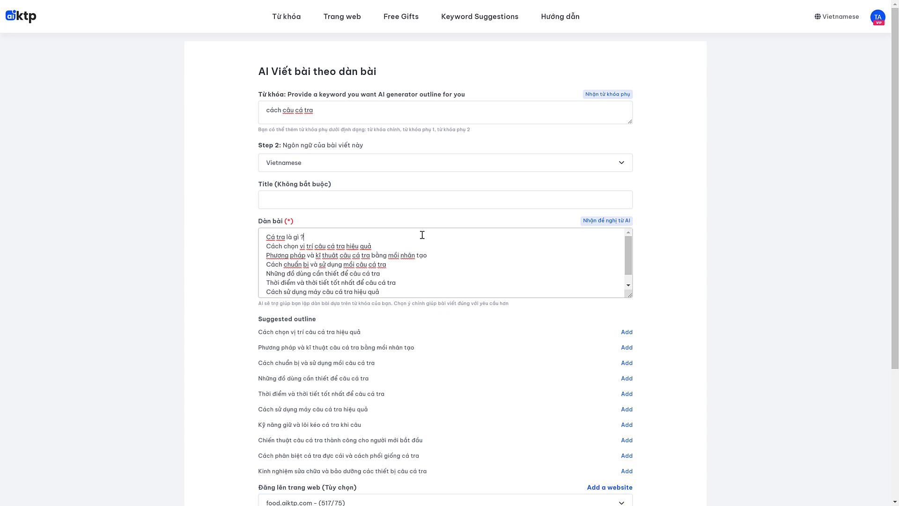
- Add the heading "Kết luận" as the last line of the outline
scroll(422, 235, "down", 1)
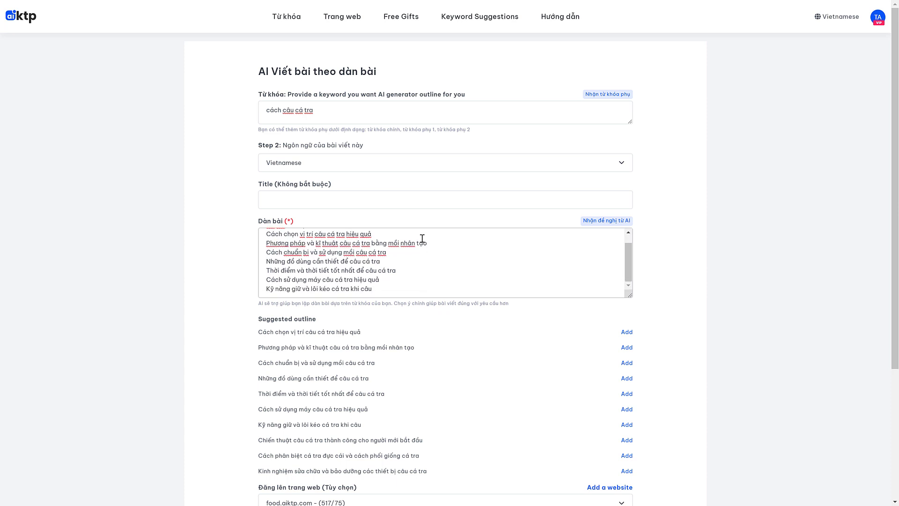
left_click(410, 291)
key("Return")
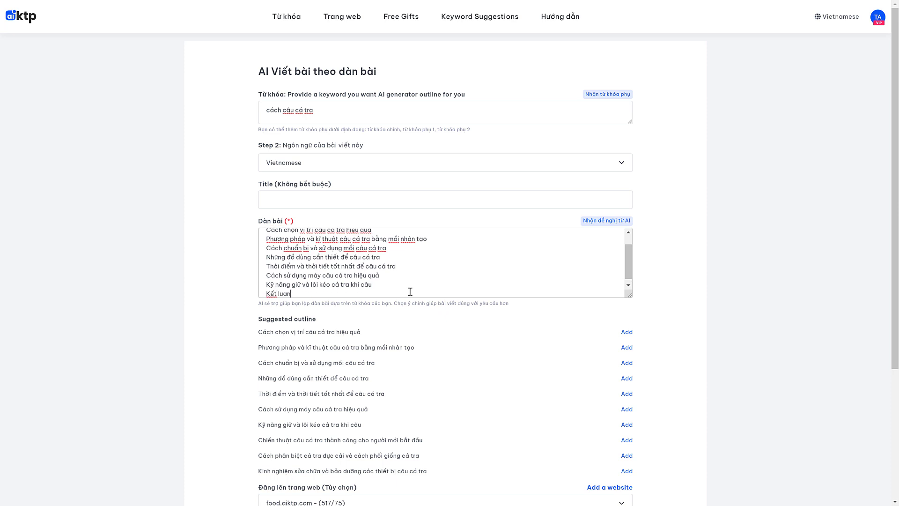
- Enter the article title "Cách câu cá tra tại hồ dịch vụ và hồ tự nhiên"
left_click(318, 202)
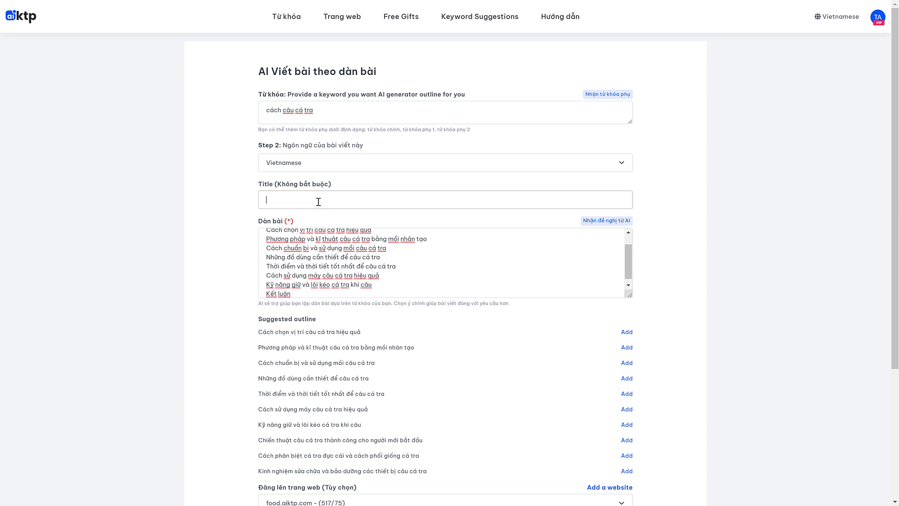
type("Cachs cau")
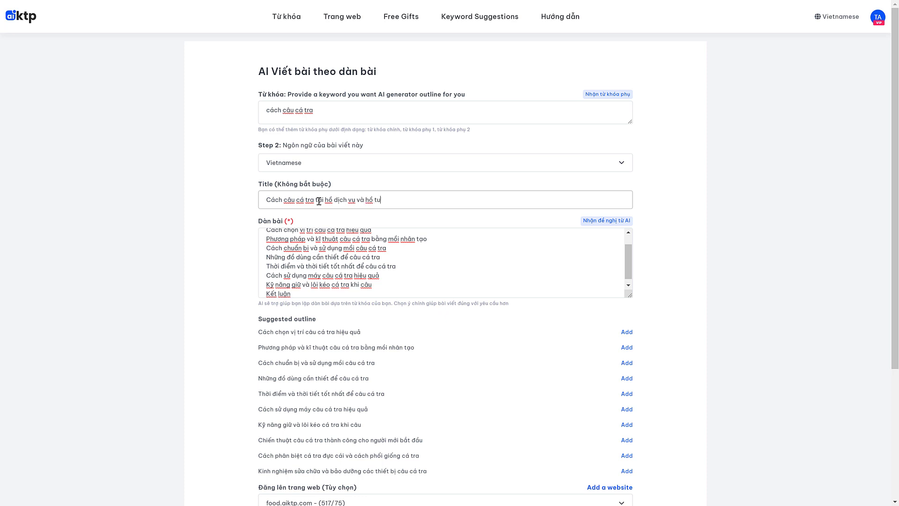
type("nhien")
- Replace the opening word of the title with "Hướng dẫn"
key("Delete")
key("Delete")
key("Delete")
key("Delete")
type("Bí")
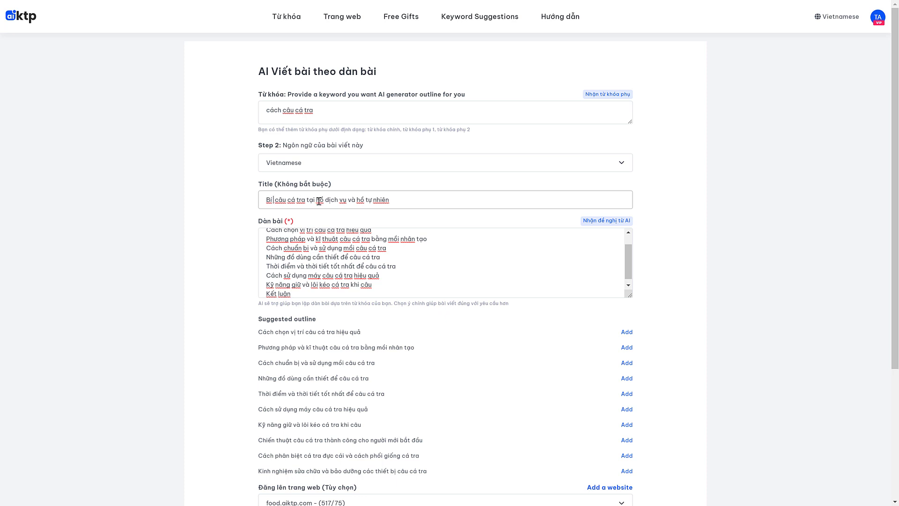
type(" k")
key("shift+Home")
type("Hướng dẫn")
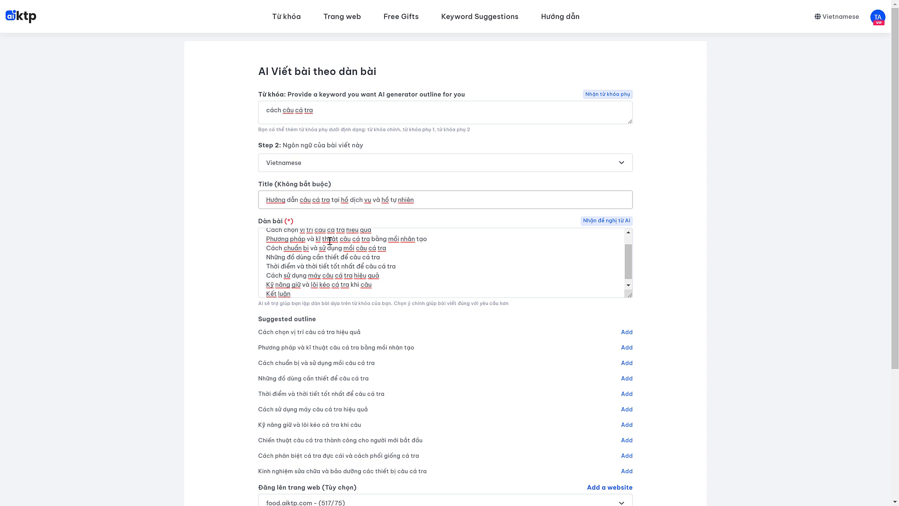
- Insert the outline line "Kỹ năng câu cá tra tại hồ dịch vụ" just before "Kết luận"
scroll(356, 261, "up", 2)
left_click(289, 257)
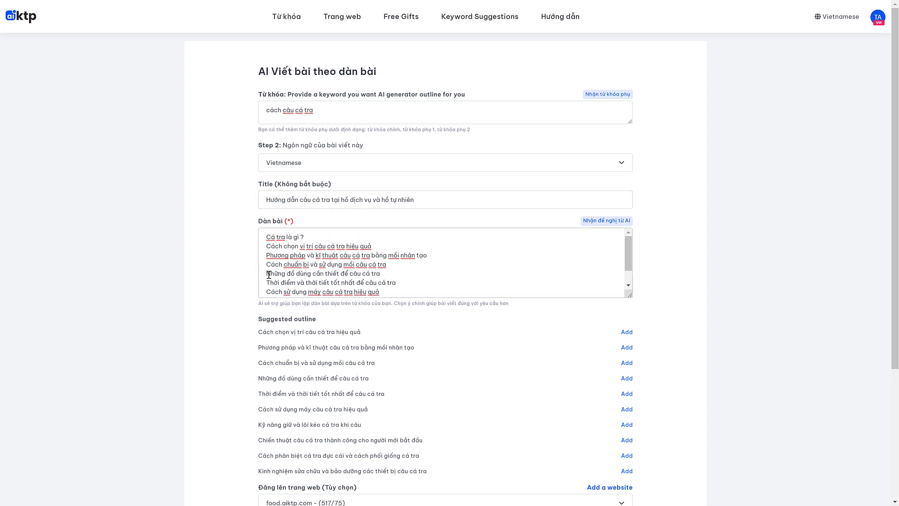
left_click_drag(267, 273, 380, 274)
left_click_drag(265, 283, 431, 285)
scroll(417, 287, "down", 1)
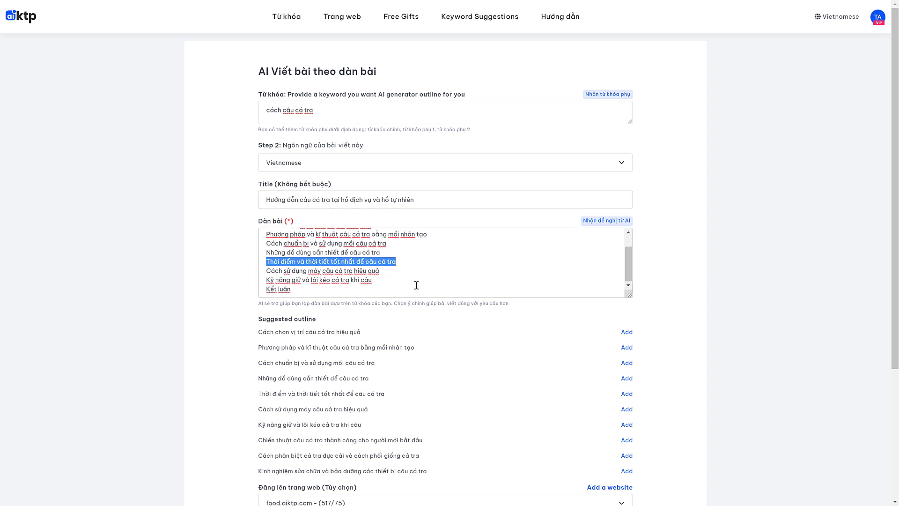
left_click(397, 271)
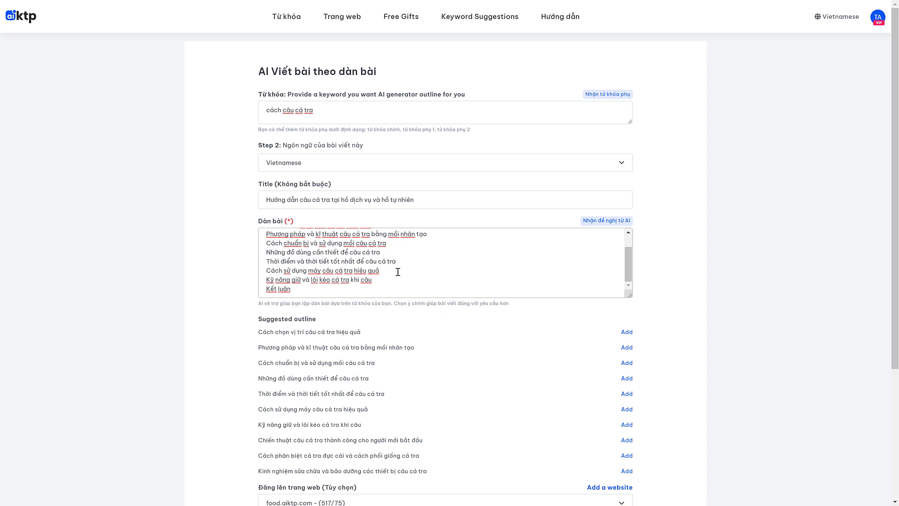
key("Return")
type("Kỹ nang câu cá tra tại hồ dịch vụ")
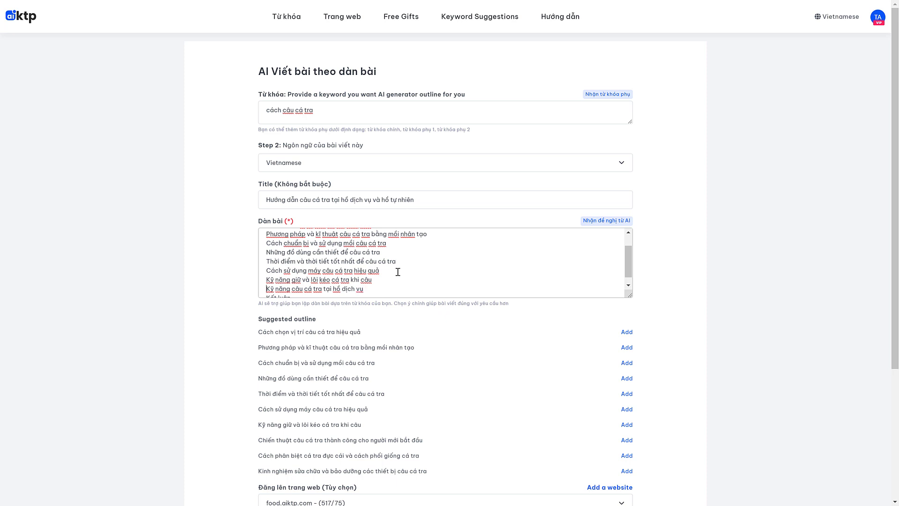
- Replace "Kỹ năng" in the new outline line with "Lưu ý khi"
key("Delete")
key("Delete")
key("Delete")
key("Delete")
key("Delete")
key("Delete")
key("Delete")
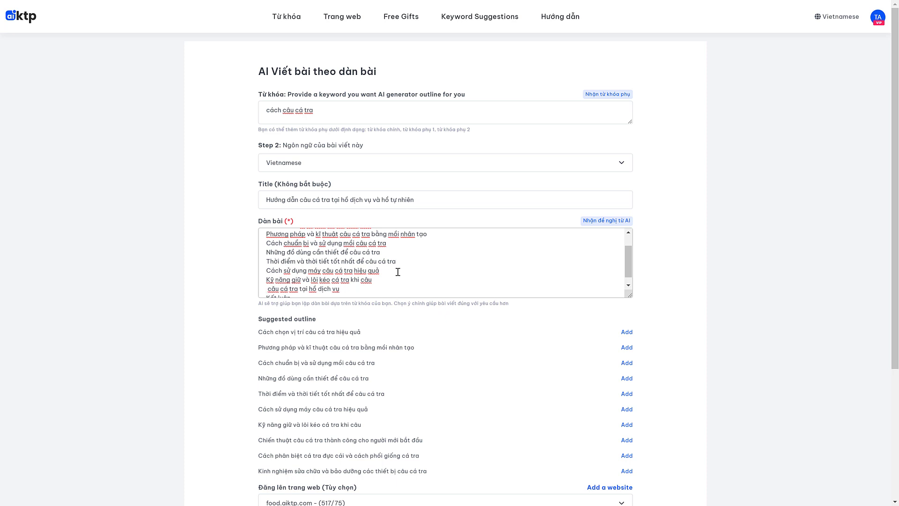
type("Lưu ý")
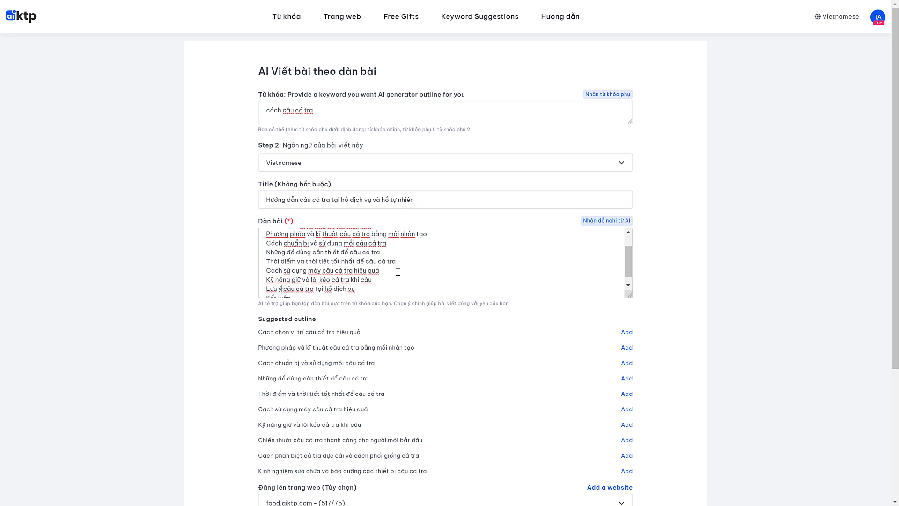
type(" khi")
- Duplicate the "Lưu ý khi câu cá tra tại hồ dịch vụ" line below itself and change the copy's ending to "hồ tự nhiên"
key("Home")
key("shift+End")
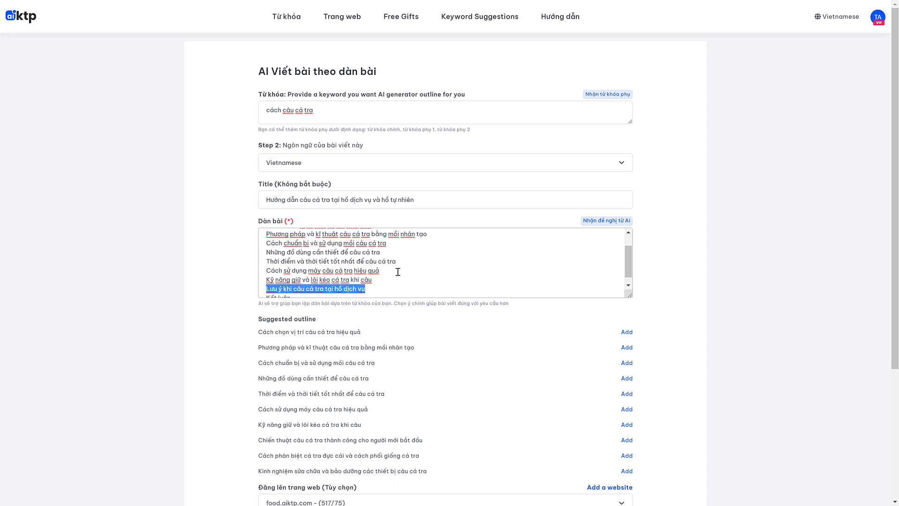
key("ctrl+c")
key("End")
key("Return")
key("ctrl+v")
key("BackSpace")
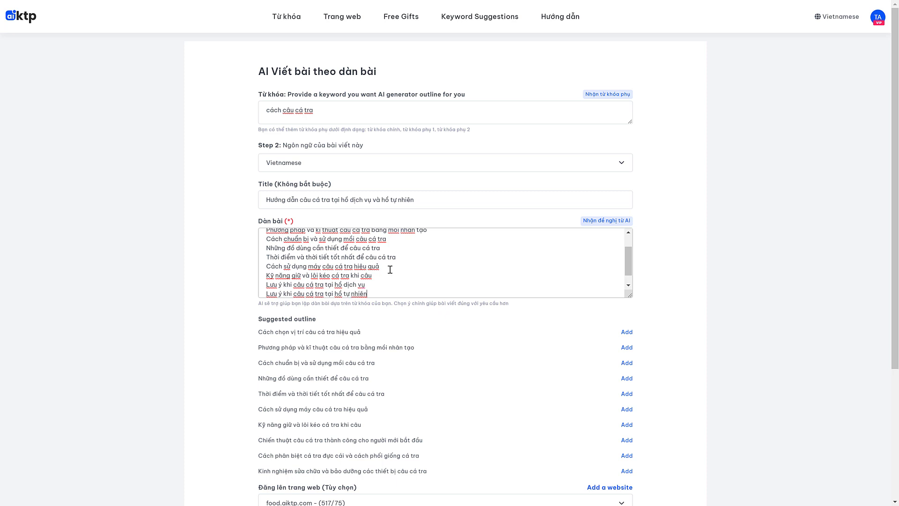
key("Return")
type("Kết luận")
- Enlarge the outline box to show all its lines, and generate the article from the outline
scroll(391, 273, "up", 3)
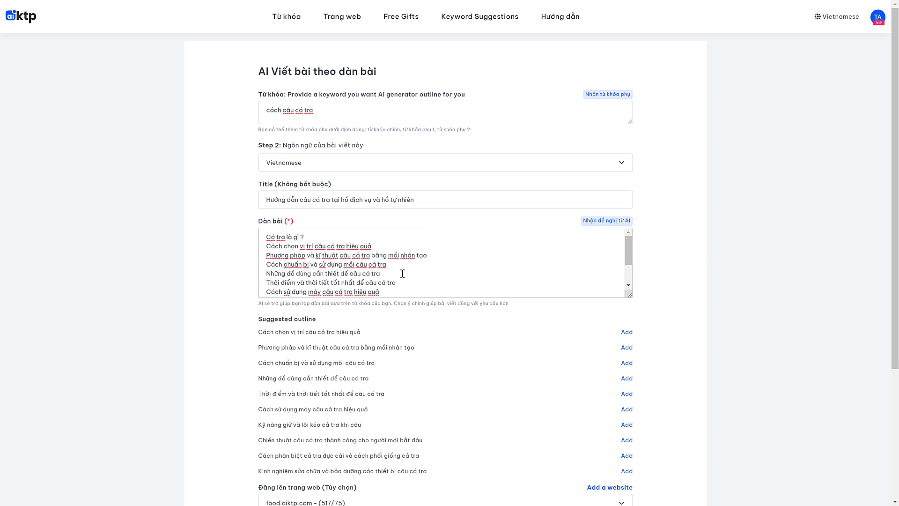
left_click_drag(631, 293, 631, 344)
left_click(361, 238)
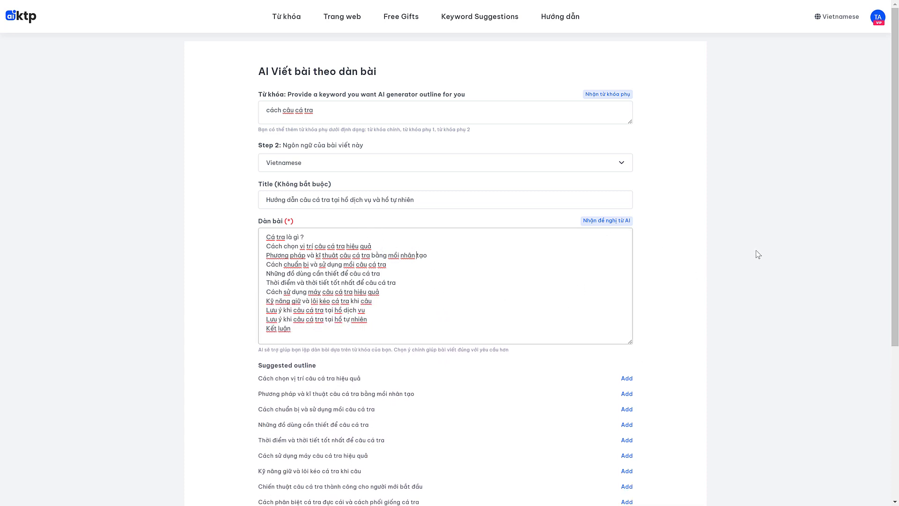
scroll(756, 253, "down", 5)
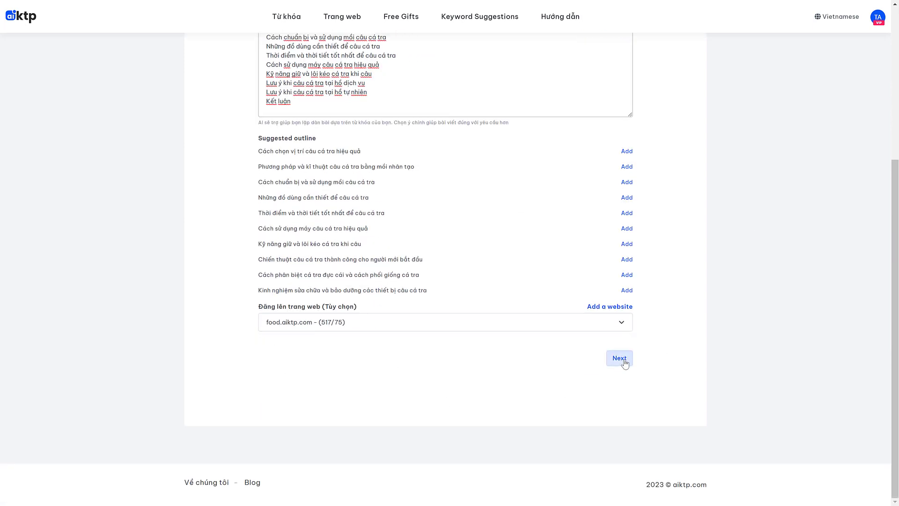
left_click(625, 362)
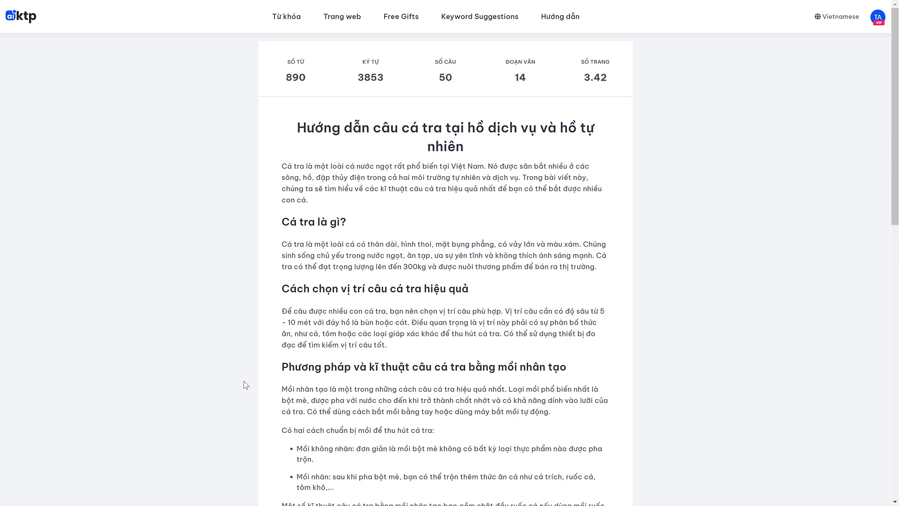
- Review the generated article down to its conclusion and continue to the article editor
scroll(331, 331, "down", 12)
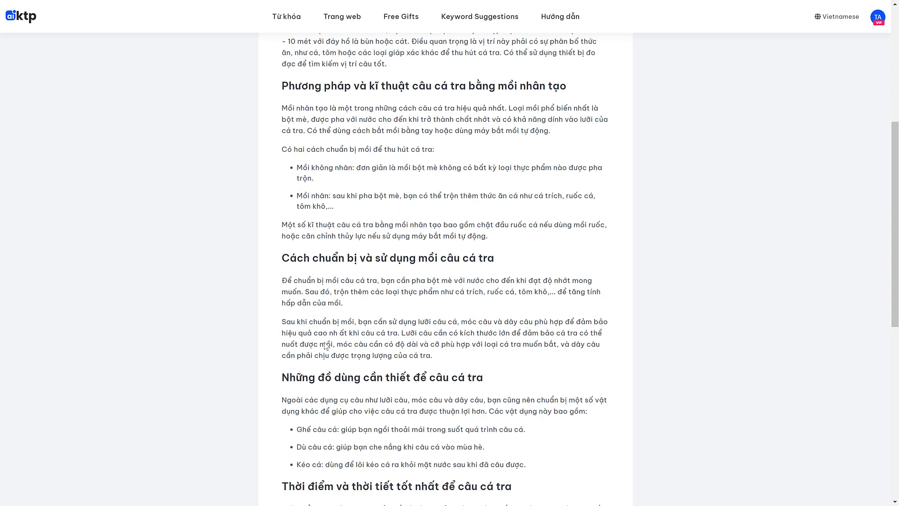
scroll(330, 333, "down", 4)
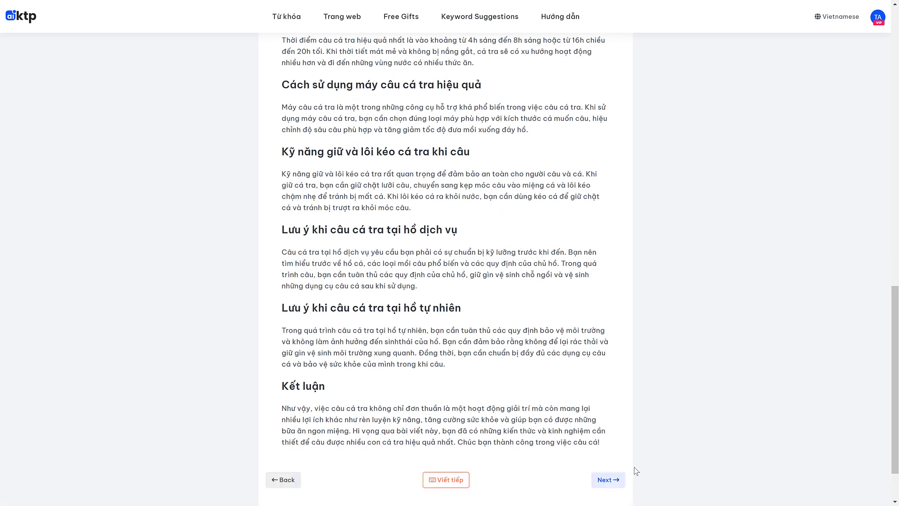
left_click(608, 480)
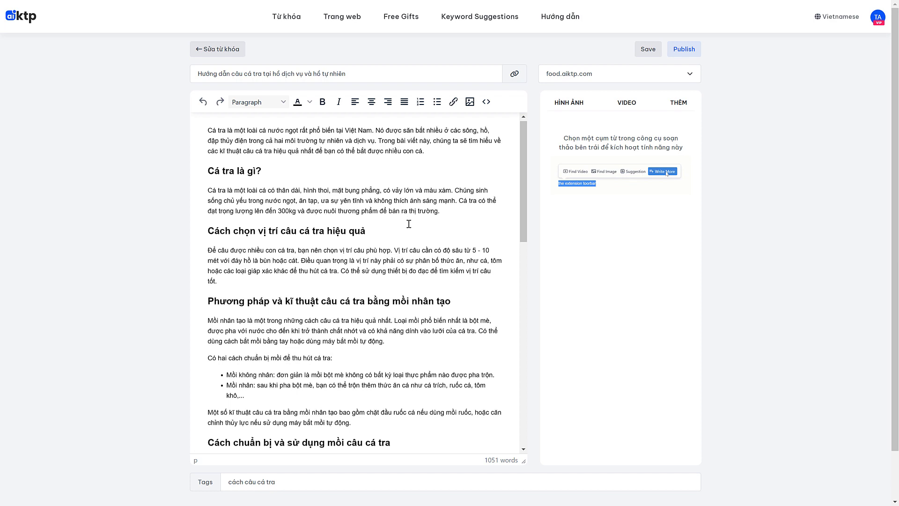
- Look through the article's sections in the editor down to the "Kết luận" heading
scroll(409, 224, "down", 4)
scroll(409, 224, "down", 6)
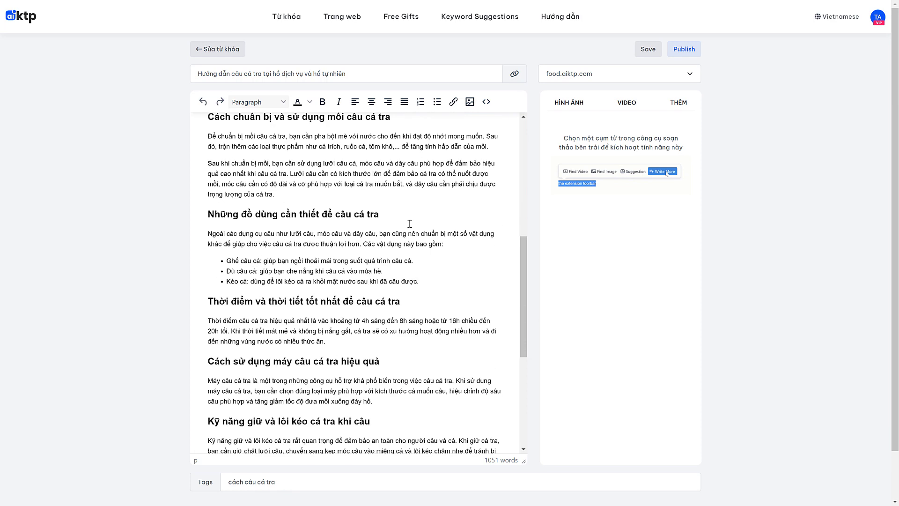
scroll(409, 223, "down", 1)
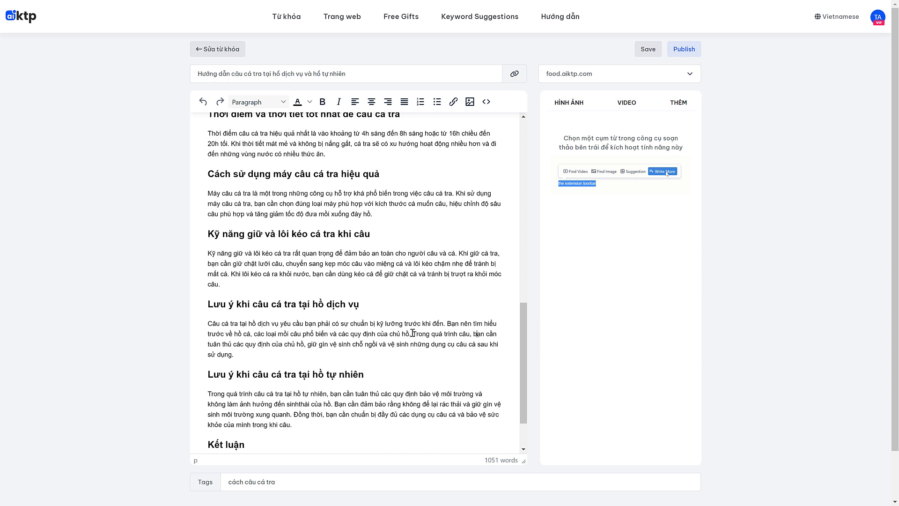
- Generate additional text for the "Lưu ý khi câu cá tra tại hồ dịch vụ" heading and insert it before the "Trong quá trình câu" sentence in that section
left_click_drag(388, 305, 175, 300)
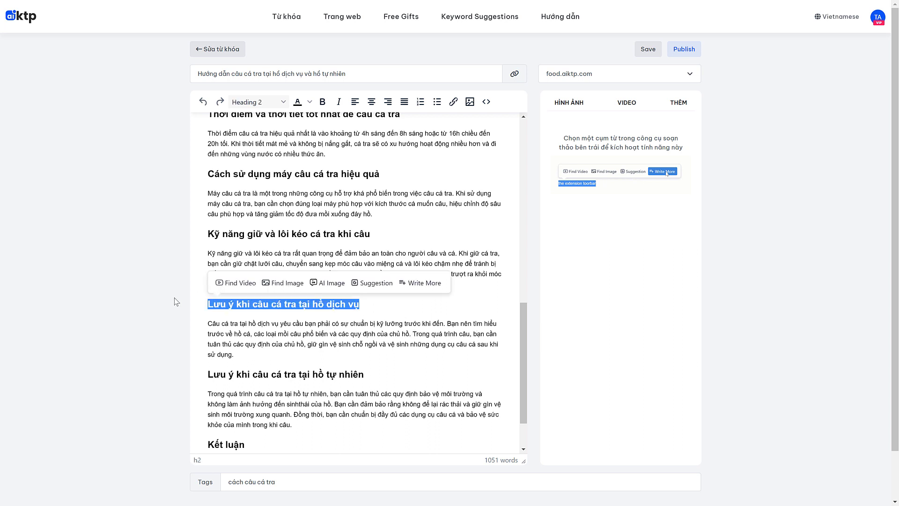
left_click(424, 283)
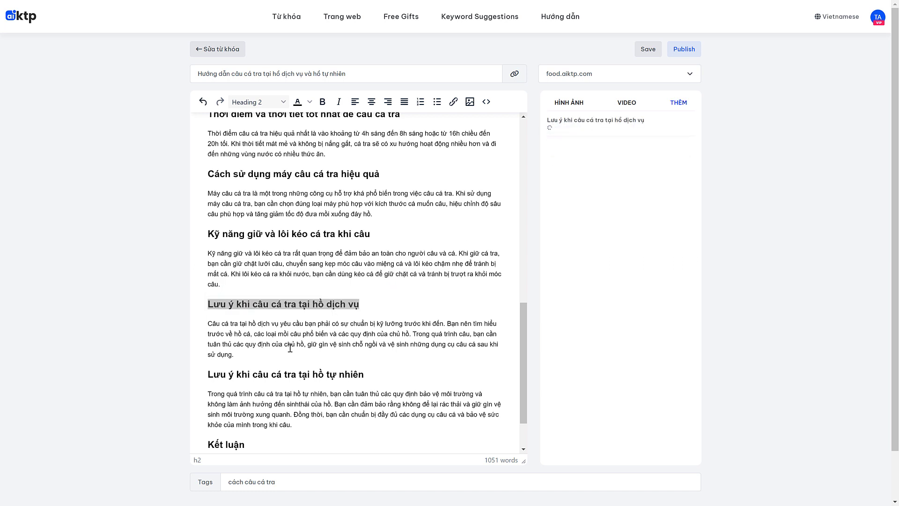
left_click(274, 353)
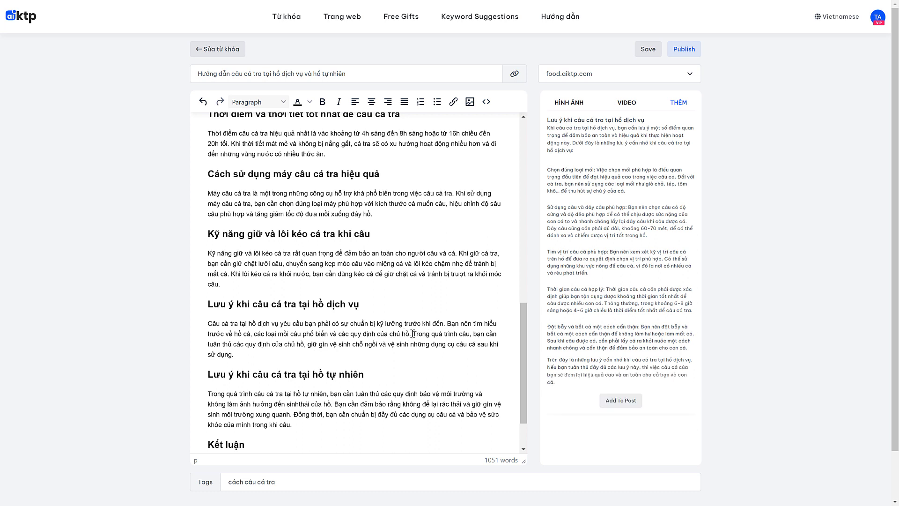
key("Return")
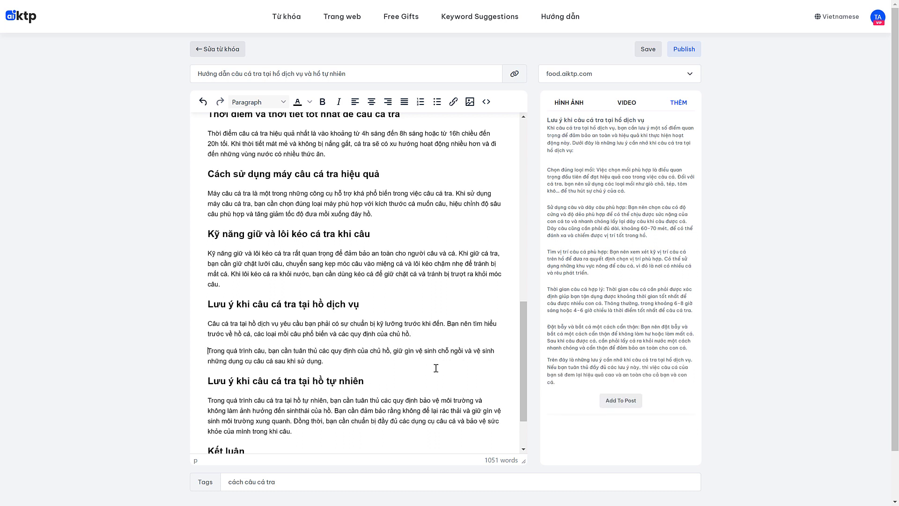
left_click(621, 401)
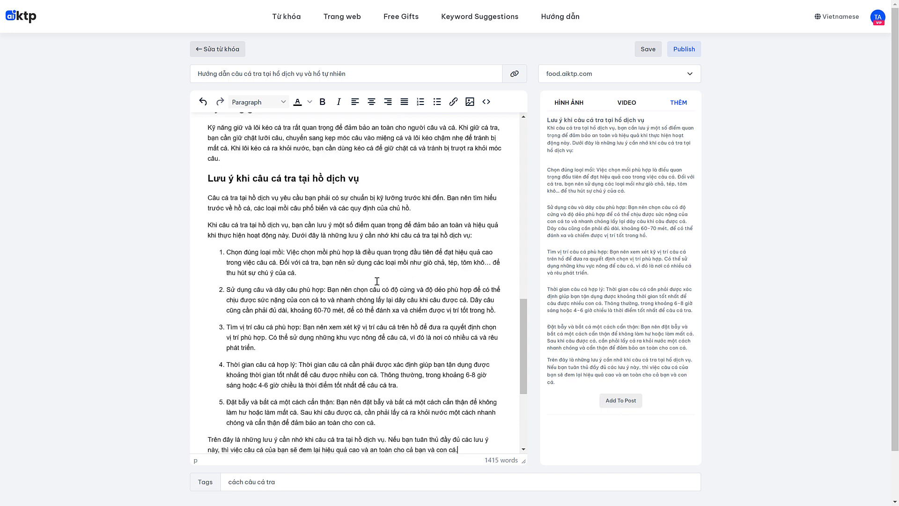
scroll(282, 322, "down", 1)
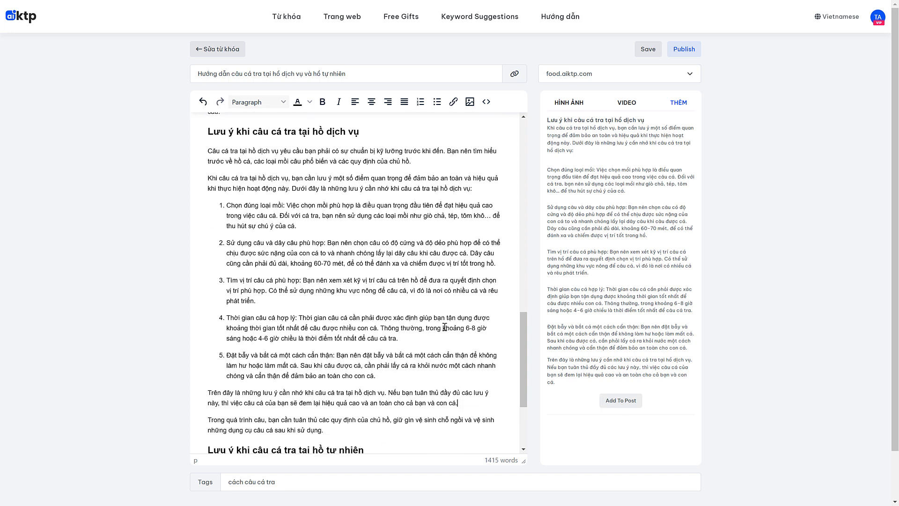
scroll(444, 328, "up", 1)
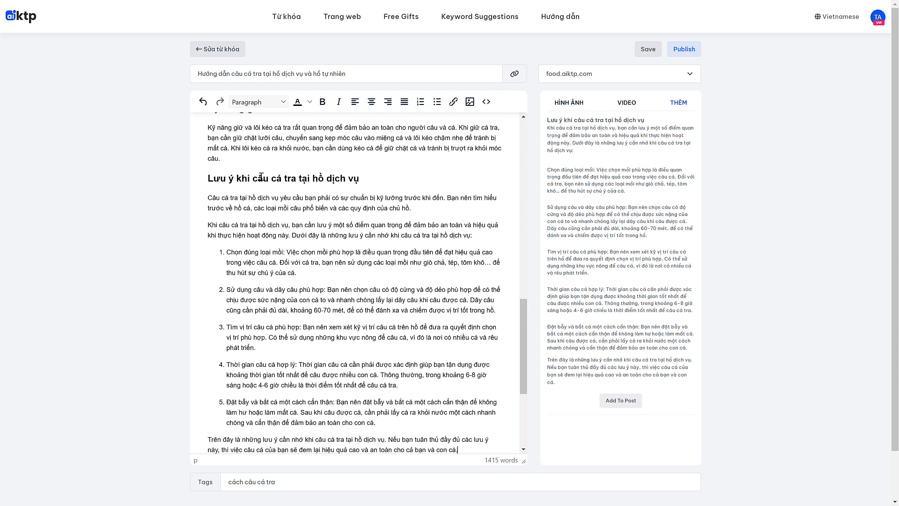
- Find images for "câu cá tra tại hồ dịch vụ" and insert the photo of a person beside a red bucket on a new line below that heading
left_click_drag(253, 179, 389, 179)
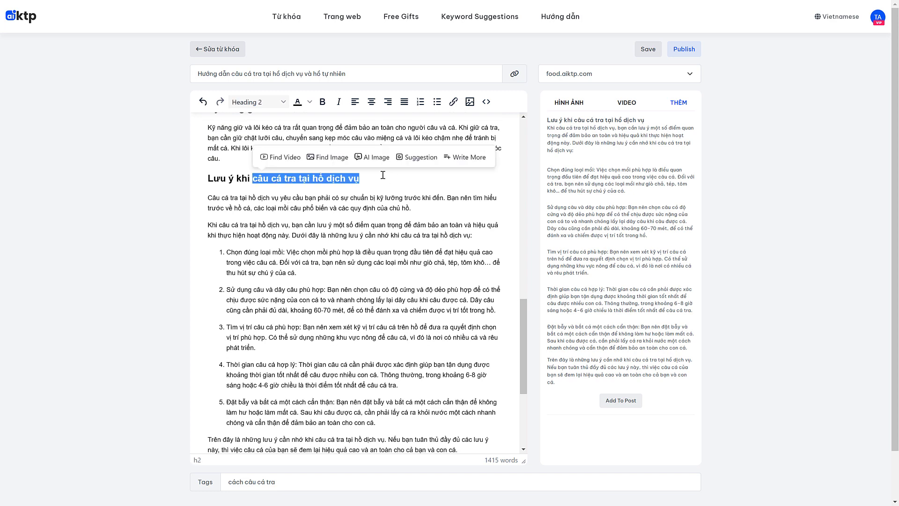
left_click(328, 158)
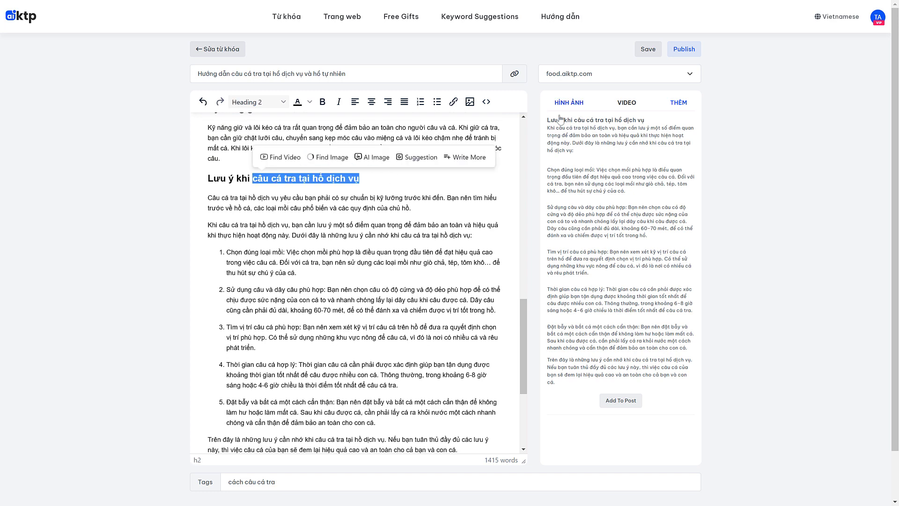
left_click(210, 197)
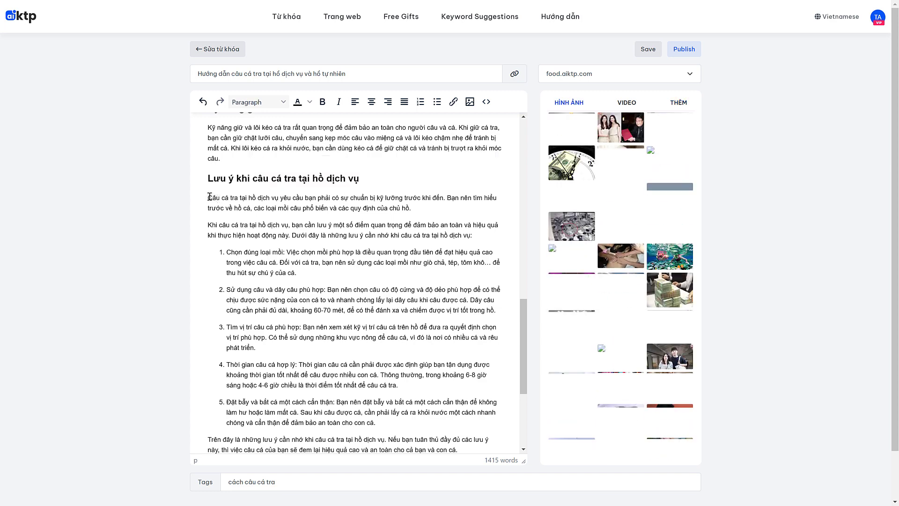
key("Return")
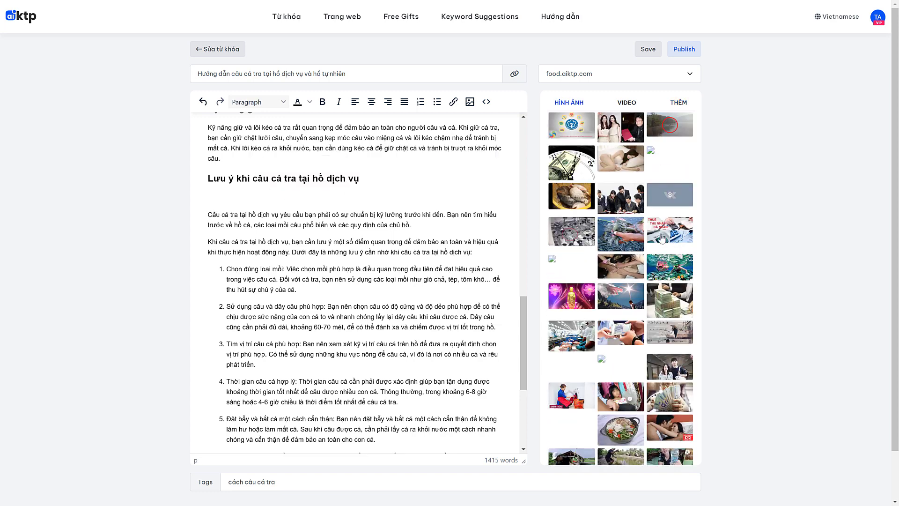
scroll(656, 240, "down", 1)
scroll(655, 240, "down", 1)
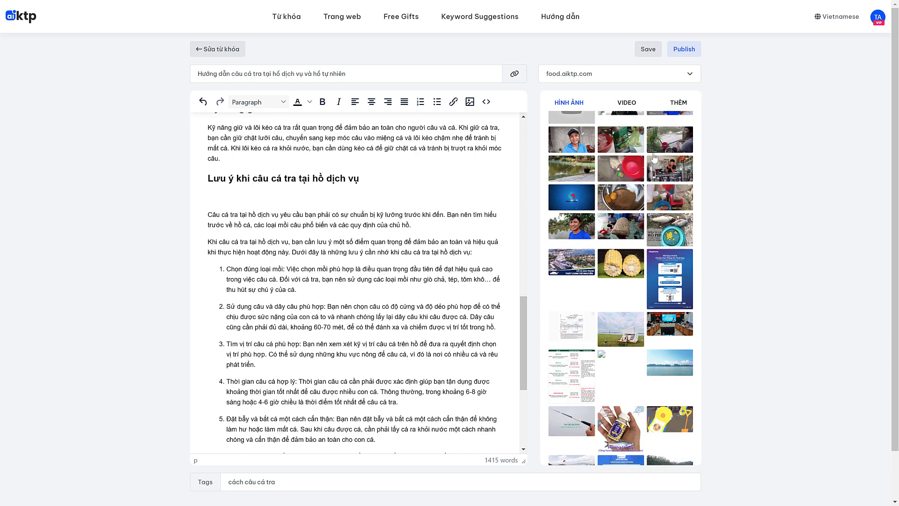
left_click(667, 145)
scroll(372, 311, "down", 3)
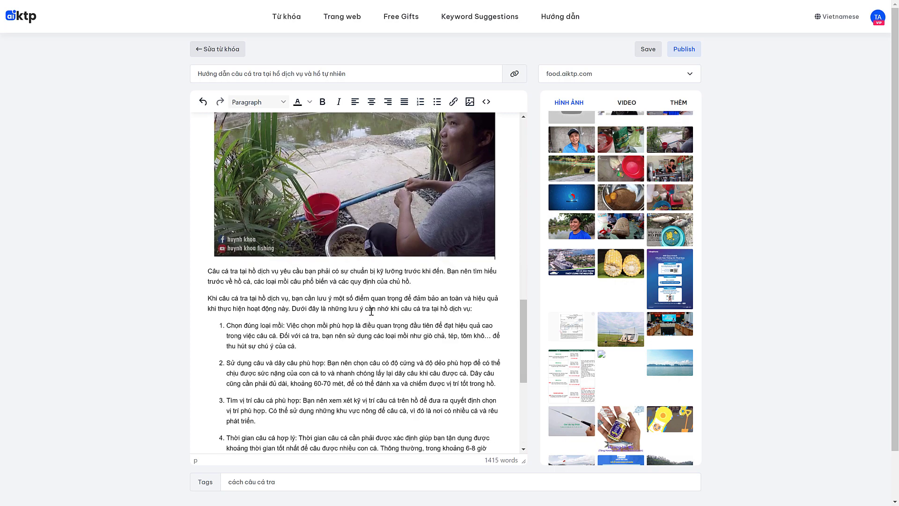
scroll(441, 299, "down", 4)
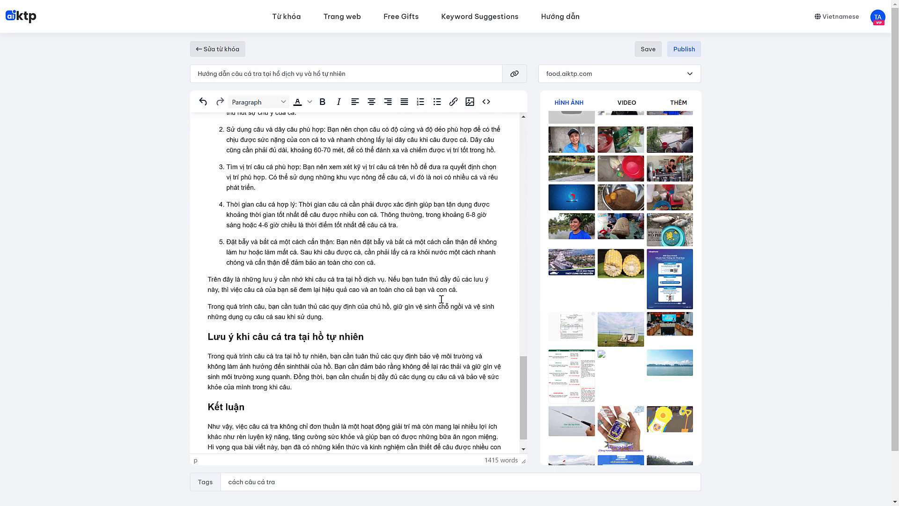
- Check the article's immediate and scheduled publishing options, and save the article
scroll(441, 299, "up", 20)
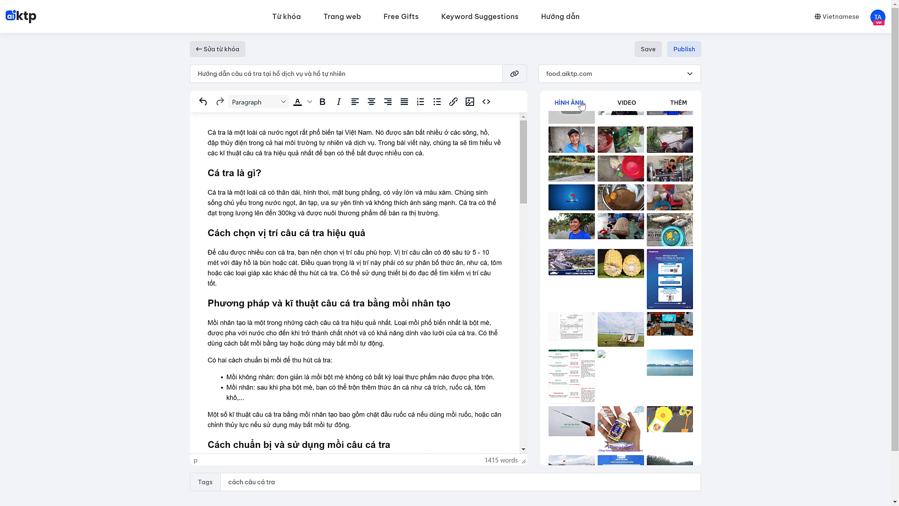
left_click(694, 55)
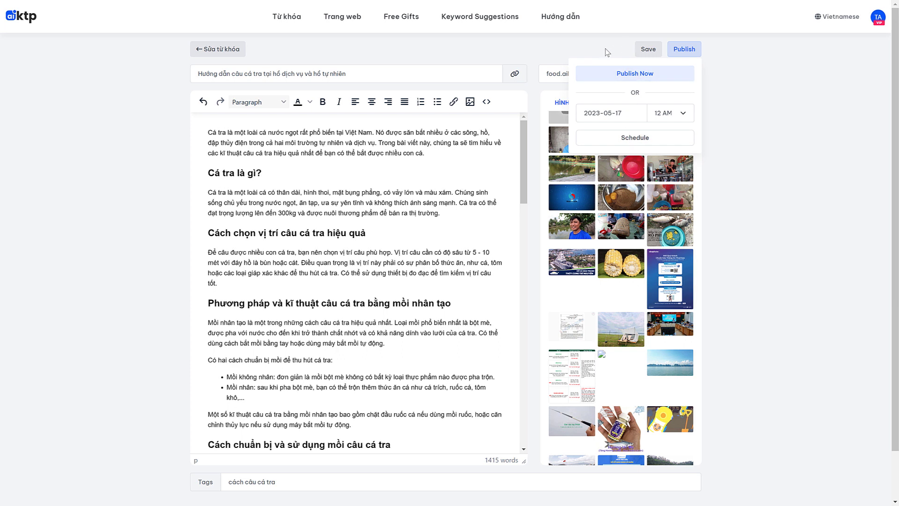
left_click(626, 52)
left_click(657, 54)
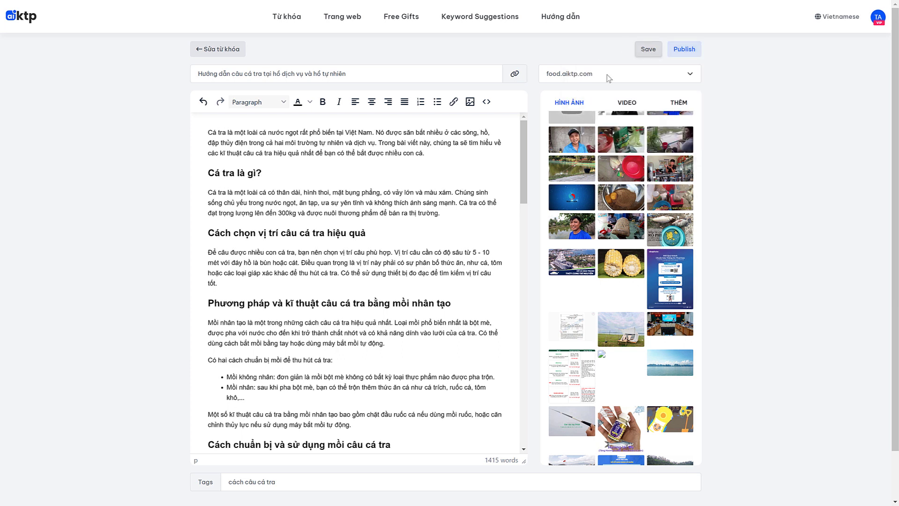